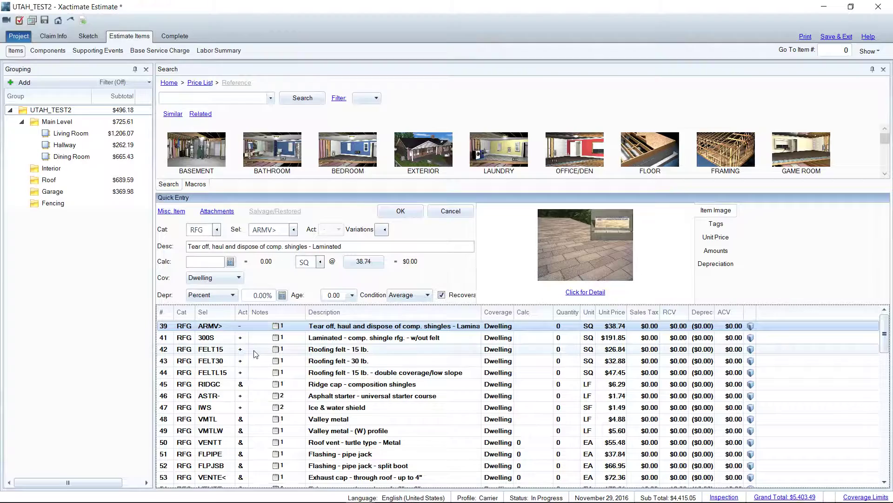
# Step: Give the row-39 shingle tear-off line a quantity of 30.25 SQ
pyautogui.scroll(-9, 256, 355)
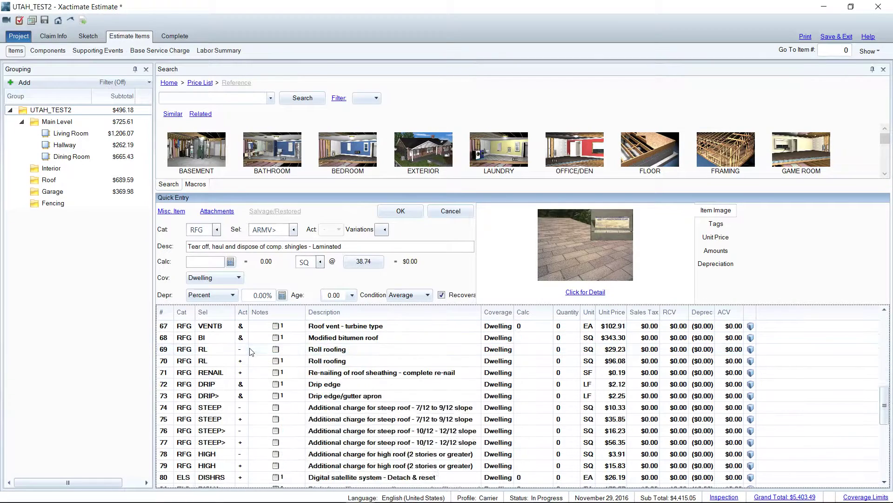
pyautogui.scroll(-7, 251, 351)
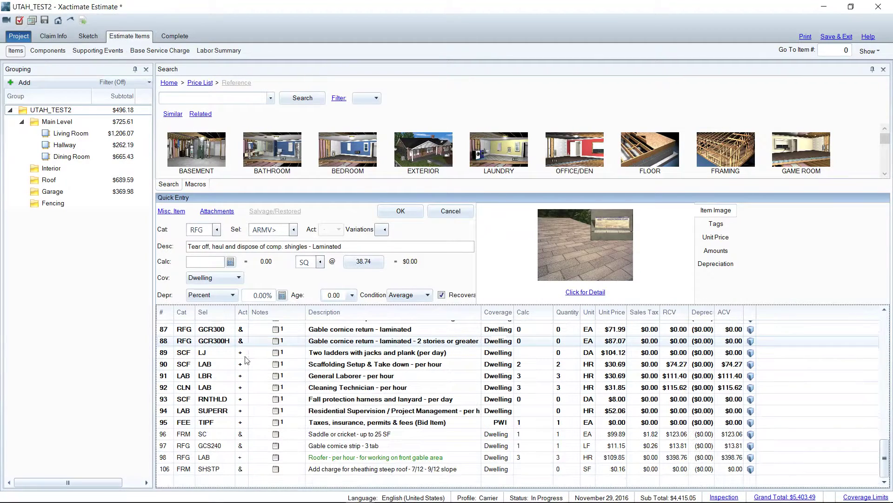
pyautogui.scroll(12, 245, 361)
pyautogui.scroll(4, 243, 394)
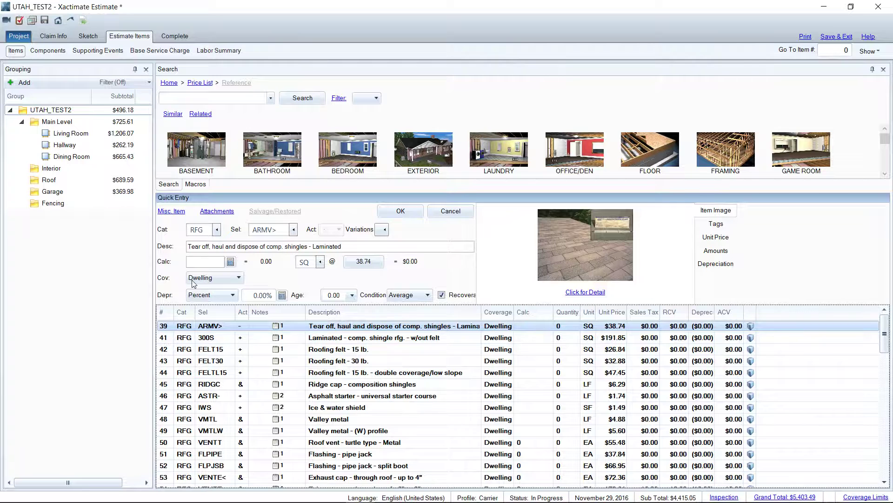
pyautogui.click(199, 261)
pyautogui.write('30.25')
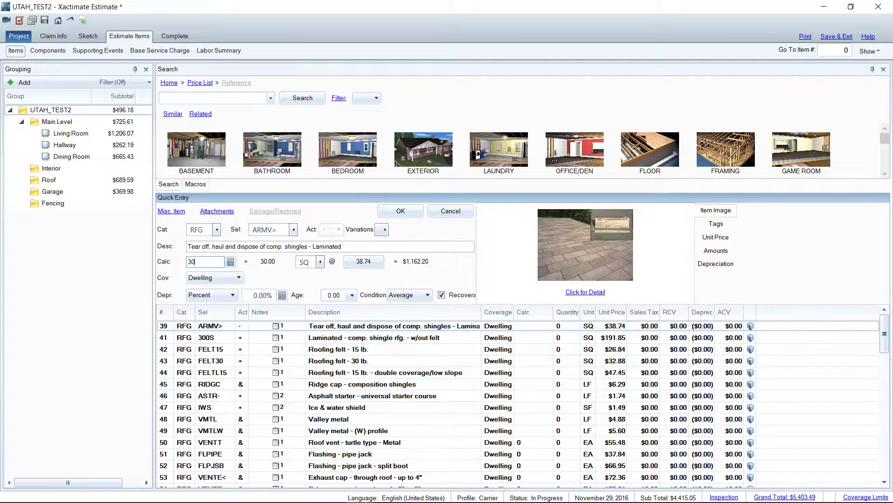
pyautogui.click(163, 338)
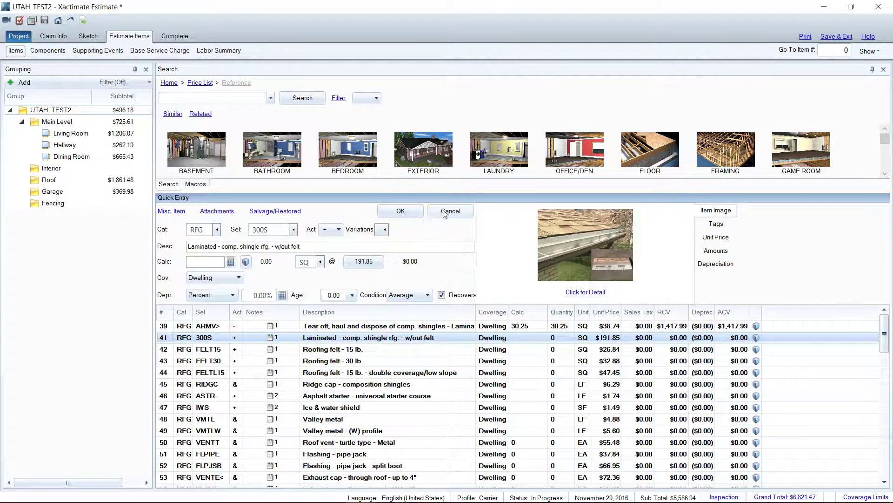
# Step: Add an RFG ADDRM> additional-layer removal line at 30.25 SQ as item 107, then drag it up the grid
pyautogui.click(407, 216)
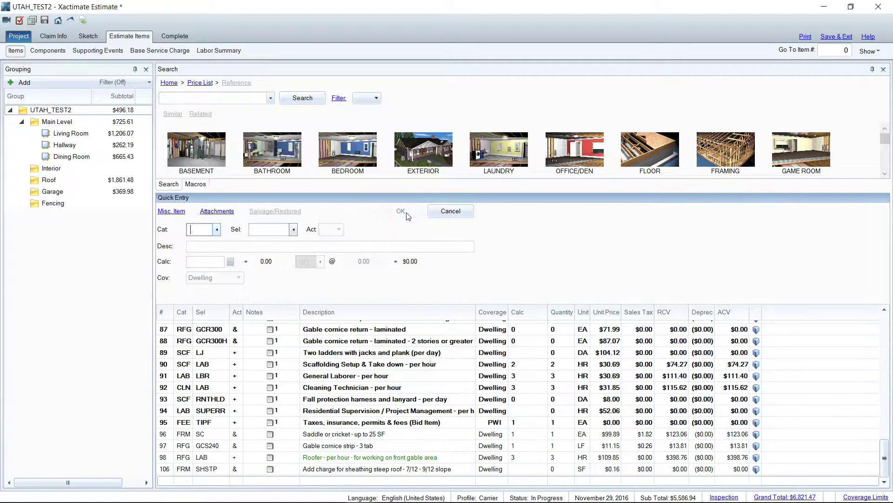
pyautogui.click(164, 483)
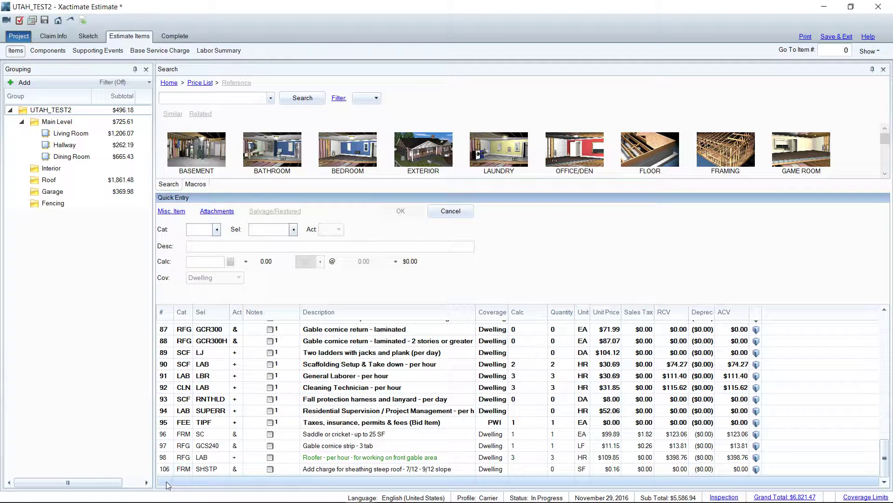
pyautogui.click(198, 228)
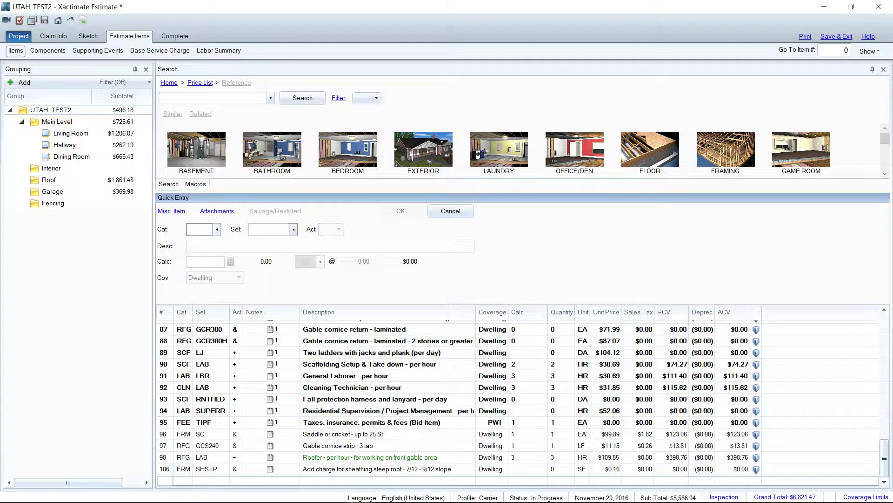
pyautogui.write('RFG')
pyautogui.press('Tab')
pyautogui.write('ADDR')
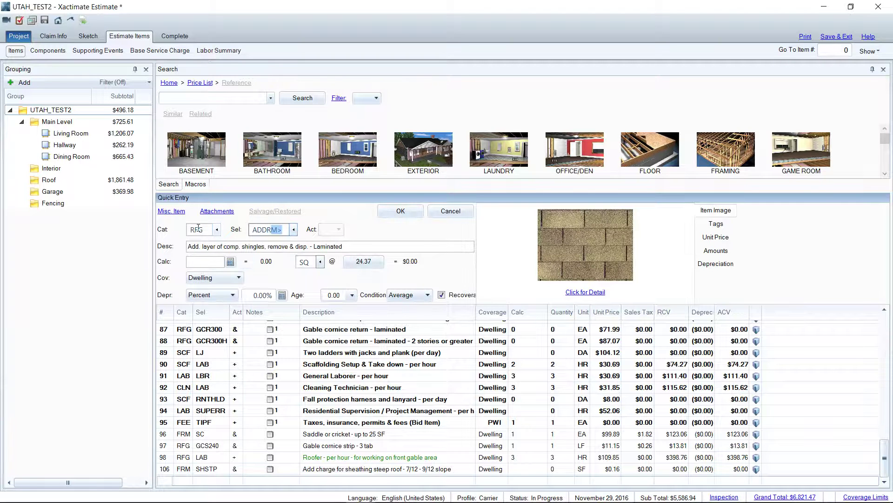
pyautogui.click(203, 262)
pyautogui.write('30.25')
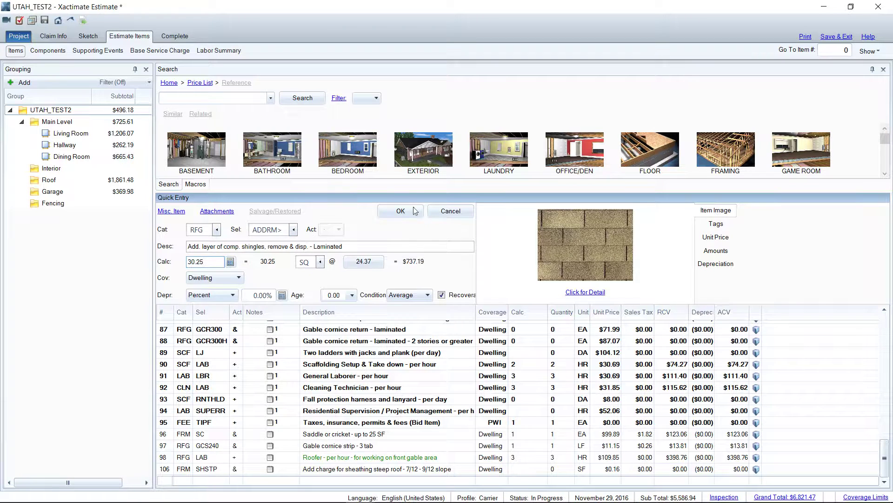
pyautogui.click(414, 212)
pyautogui.moveTo(173, 470); pyautogui.dragTo(169, 338)
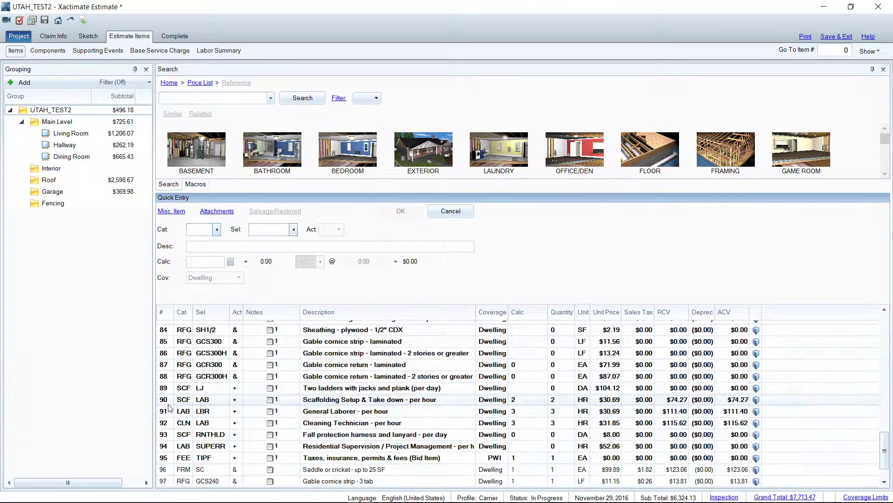
# Step: Delete the misplaced row 107 and clear the entry form
pyautogui.scroll(8, 169, 406)
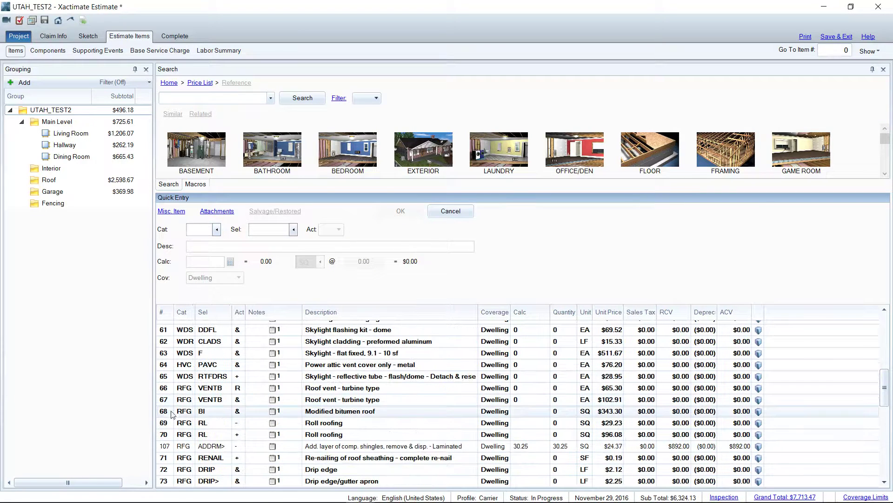
pyautogui.scroll(-1, 170, 410)
pyautogui.click(166, 415)
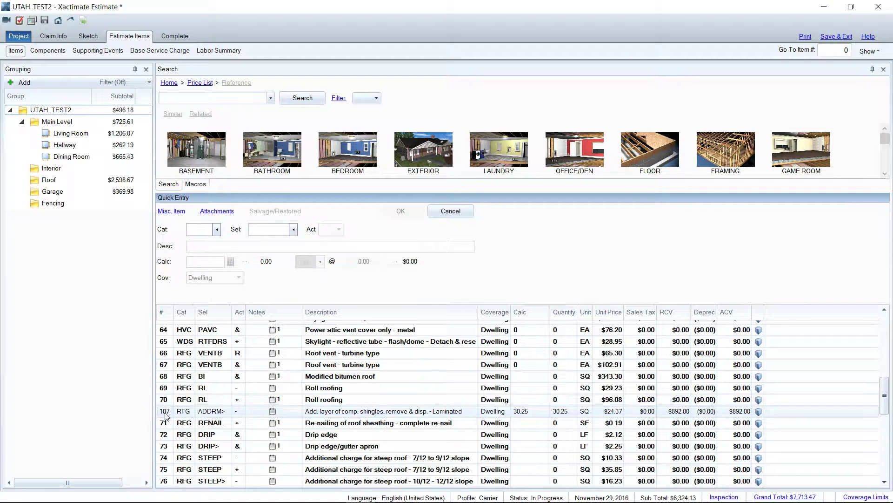
pyautogui.rightClick(166, 416)
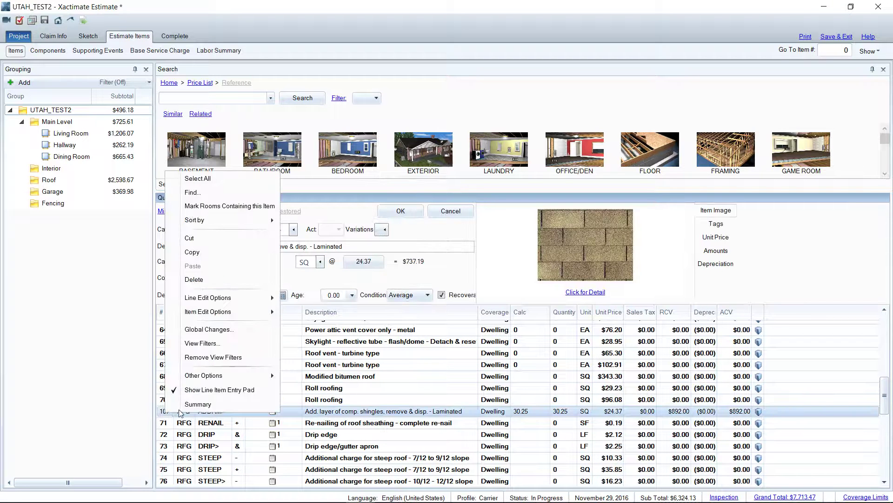
pyautogui.click(228, 281)
pyautogui.click(416, 215)
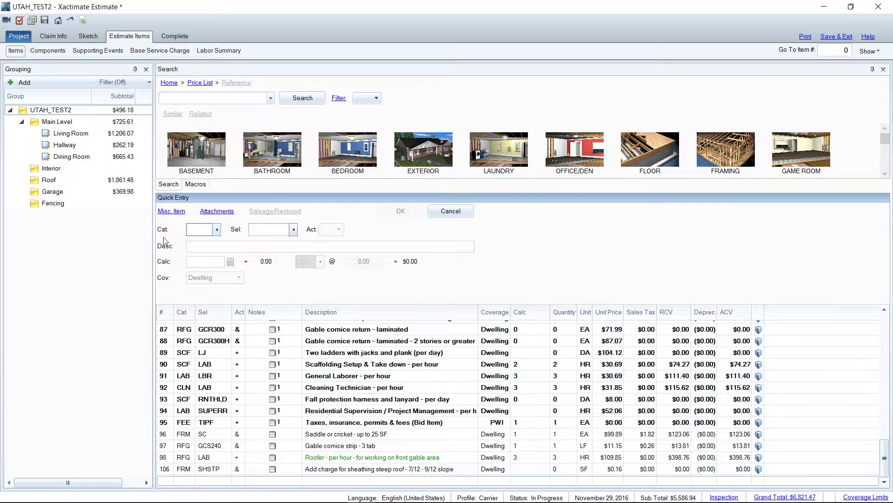
# Step: Review the row-90 scaffolding setup line, then select the empty line at the bottom
pyautogui.click(163, 354)
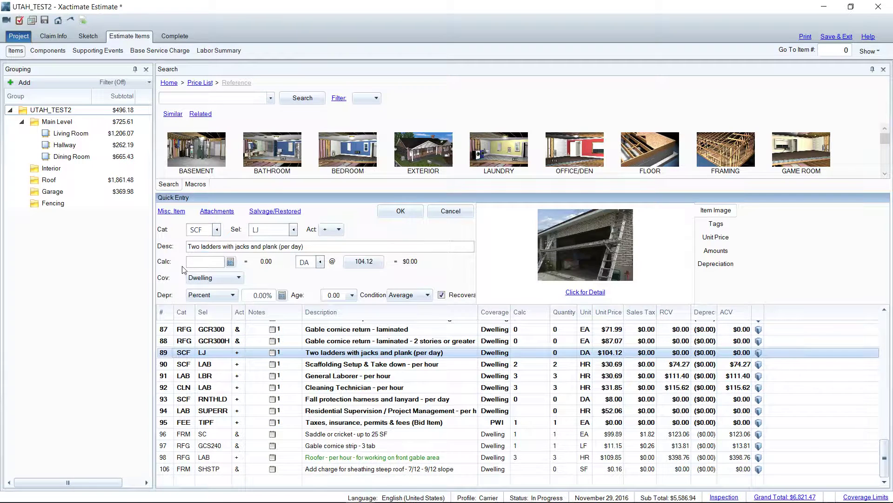
pyautogui.press('Down')
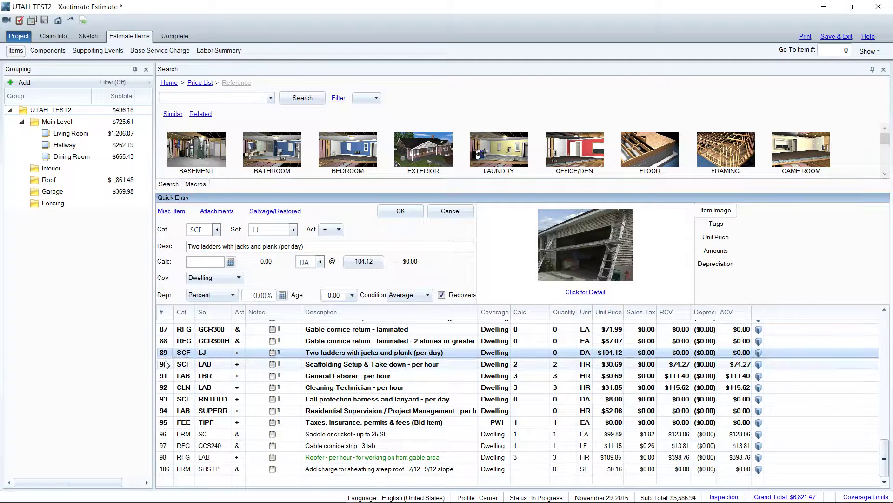
pyautogui.click(412, 211)
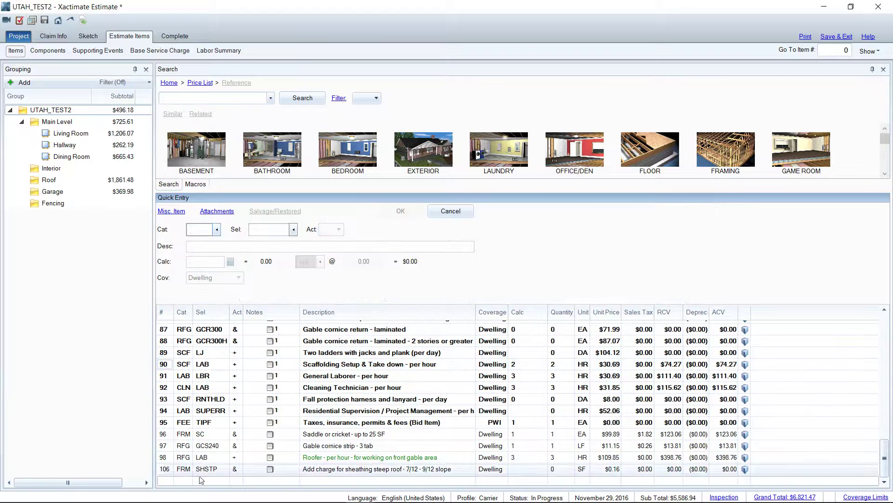
pyautogui.click(171, 483)
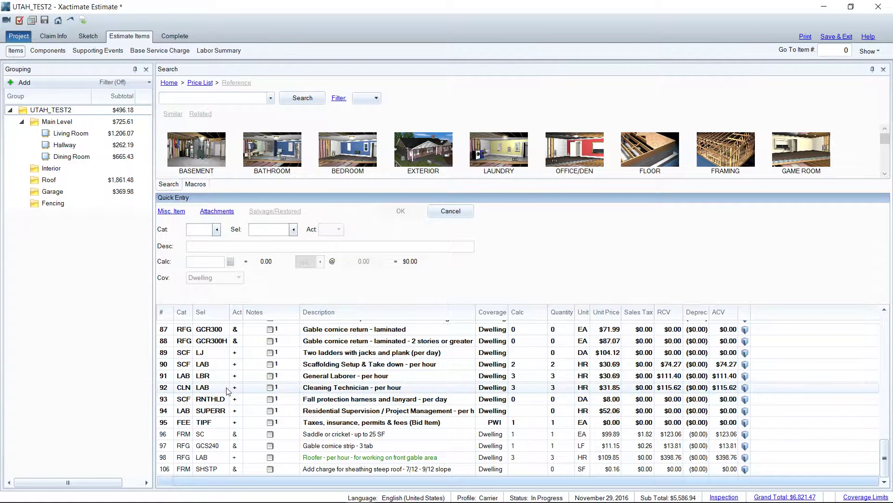
# Step: Insert a blank line above the row-41 laminated shingle line, just under the tear-off
pyautogui.scroll(15, 228, 390)
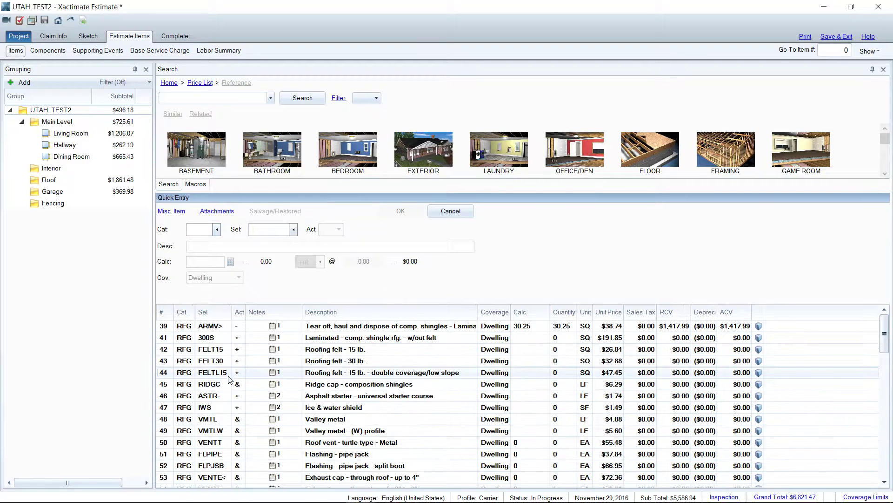
pyautogui.click(164, 342)
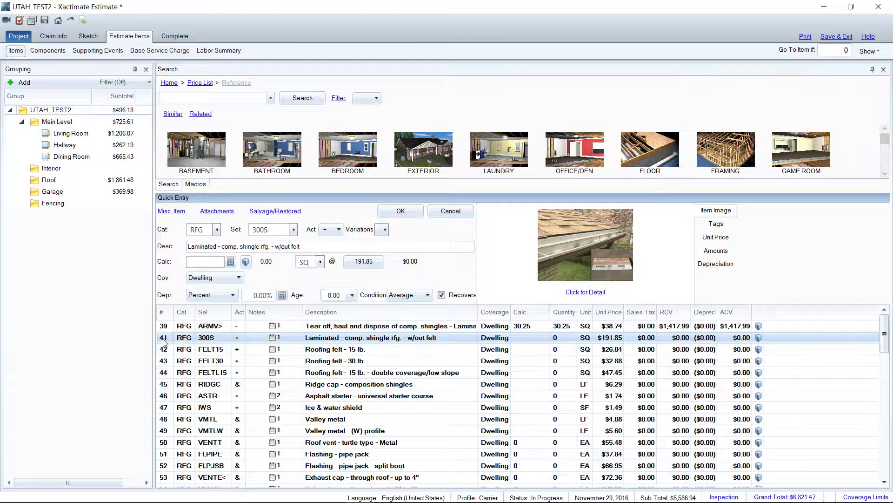
pyautogui.rightClick(163, 343)
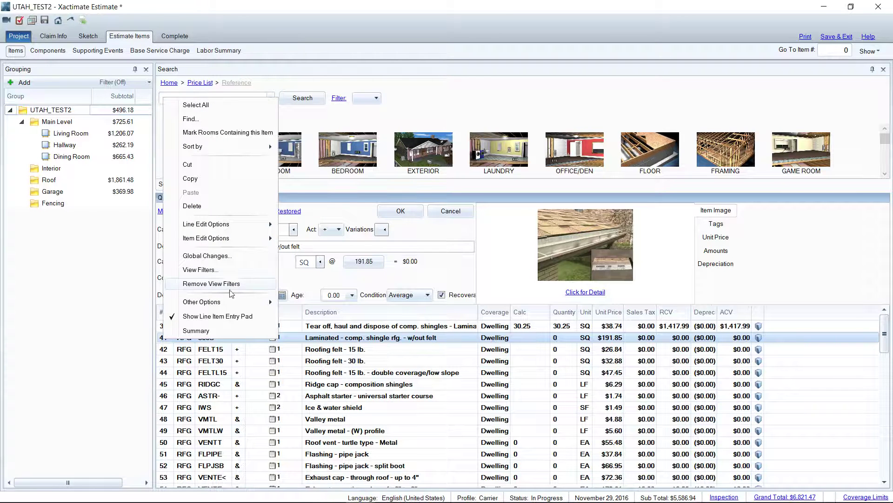
pyautogui.moveTo(234, 231)
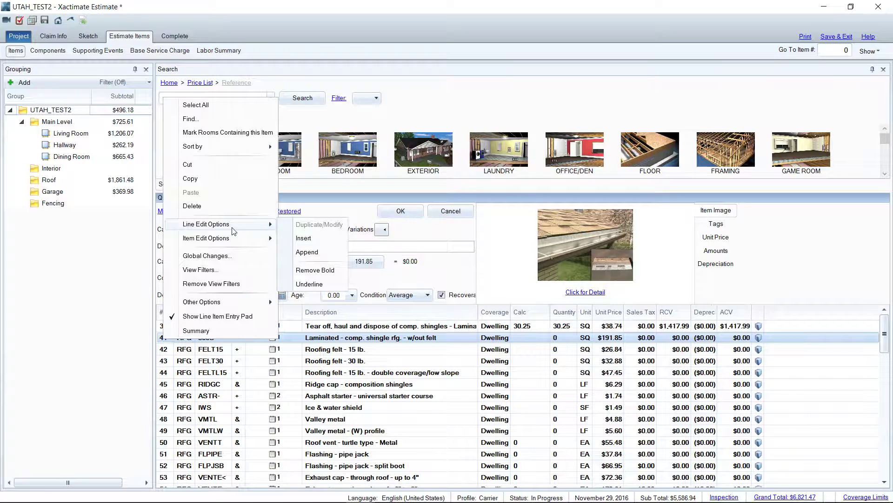
pyautogui.click(303, 238)
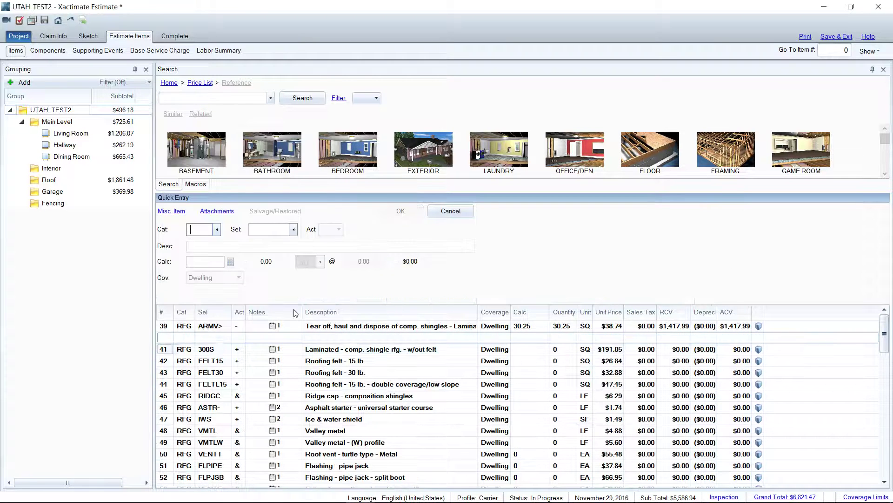
# Step: Fill the inserted line with RFG ADDRM at 30.25 SQ, creating row 108 ($892.00)
pyautogui.write('rfg')
pyautogui.press('Tab')
pyautogui.write('ar')
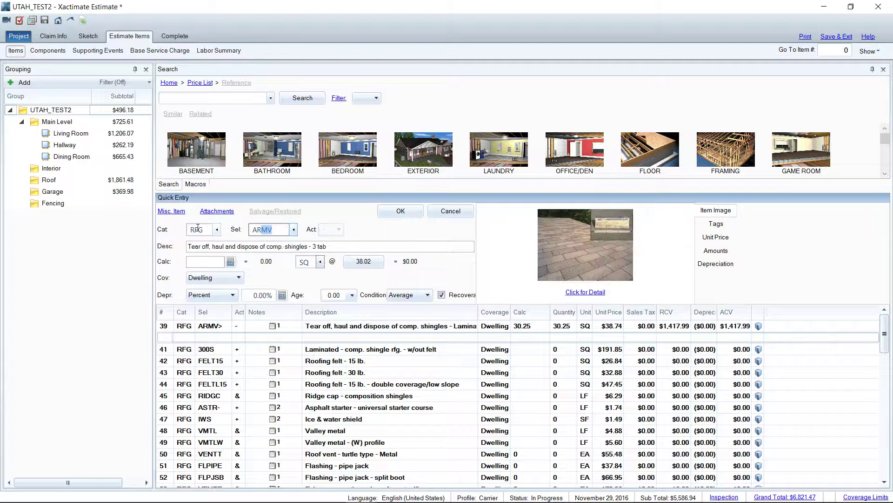
pyautogui.press('BackSpace')
pyautogui.press('BackSpace')
pyautogui.write('ddrm')
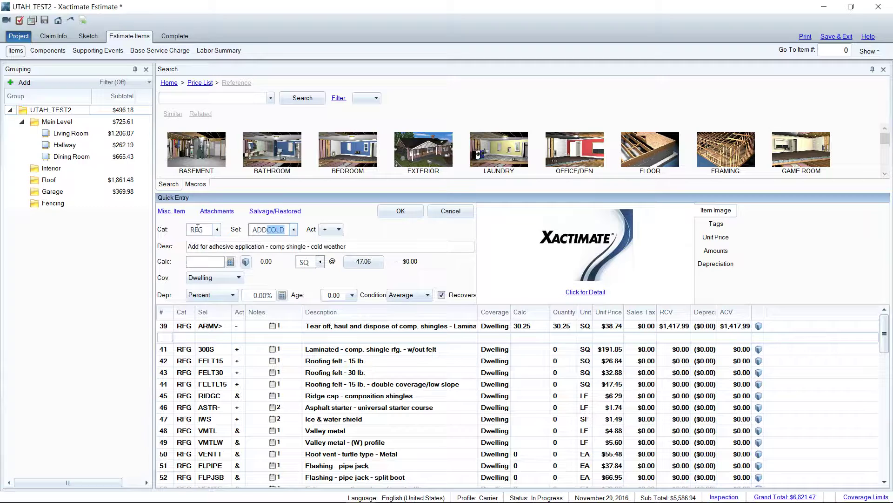
pyautogui.press('Tab')
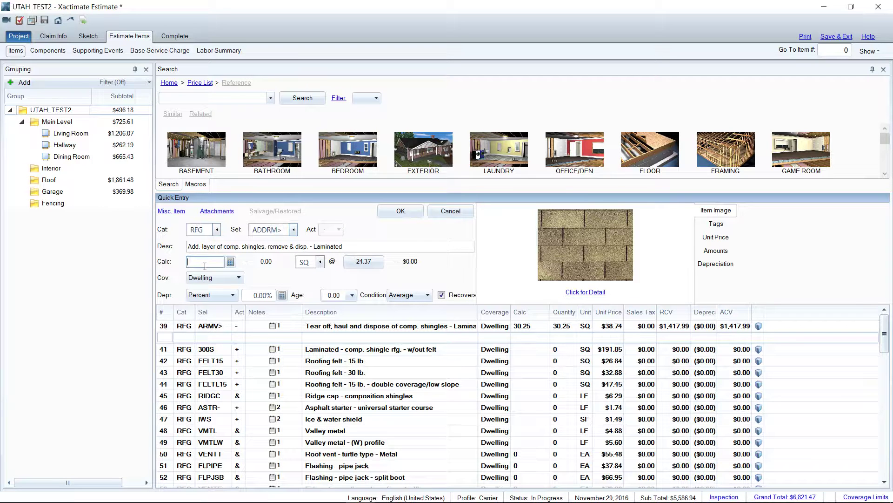
pyautogui.write('30.25')
pyautogui.press('Return')
pyautogui.click(167, 349)
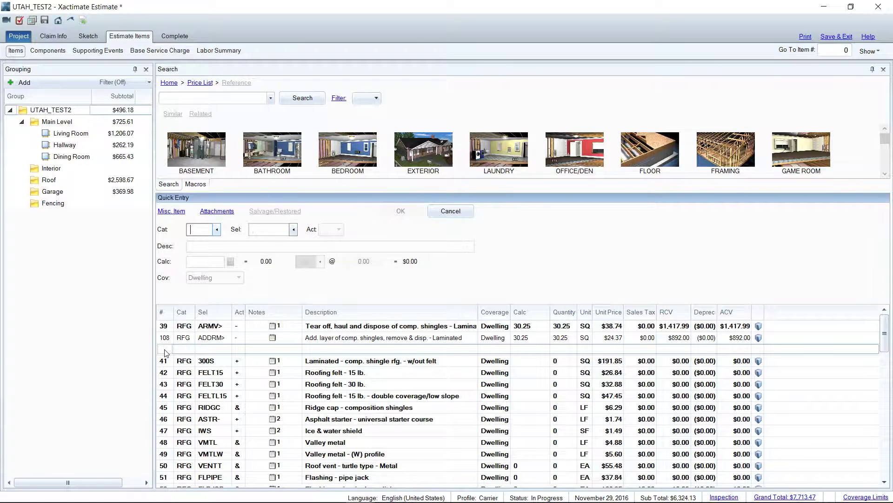
pyautogui.click(166, 352)
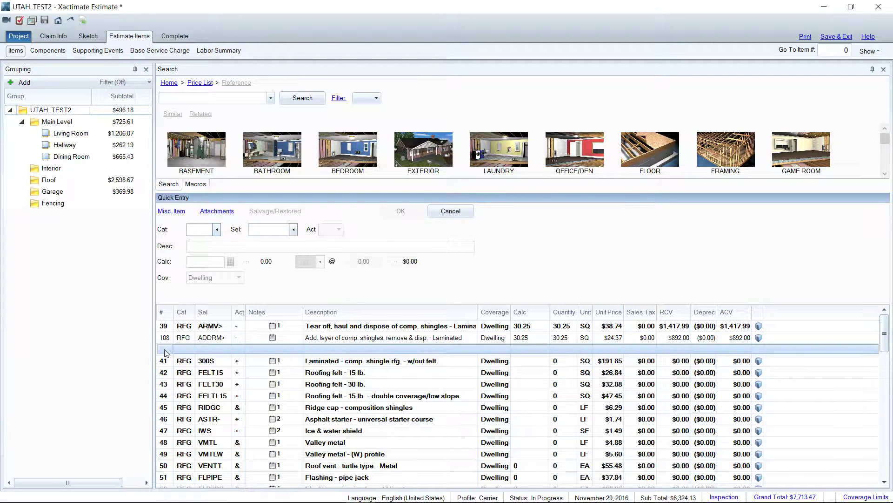
# Step: Drag the blank entry line down between ridge cap line 45 and asphalt starter line 46
pyautogui.click(166, 353)
pyautogui.click(166, 359)
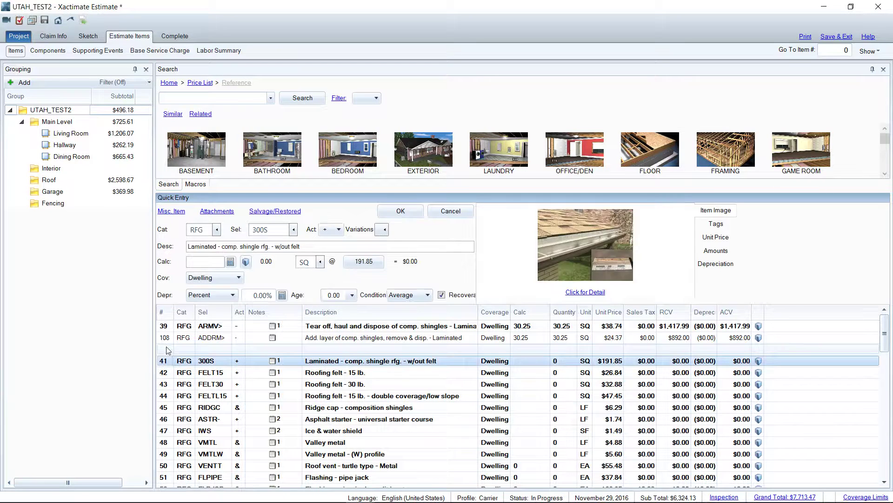
pyautogui.click(168, 349)
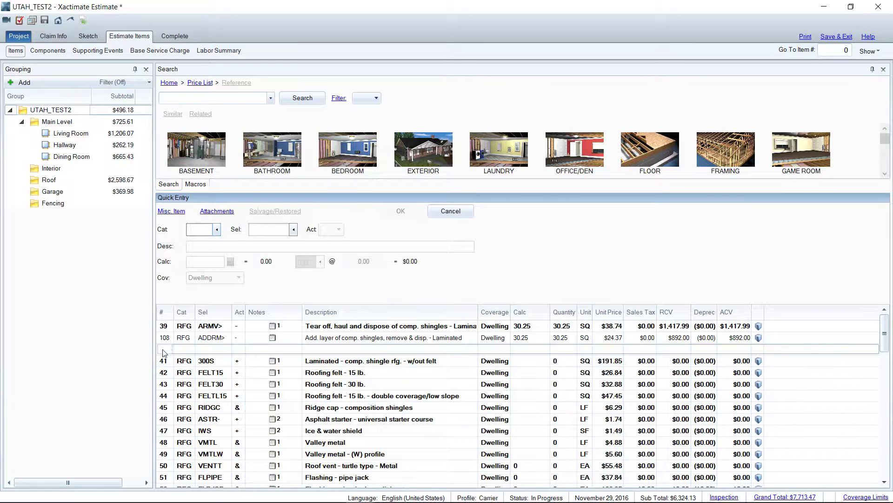
pyautogui.moveTo(168, 349); pyautogui.dragTo(166, 412)
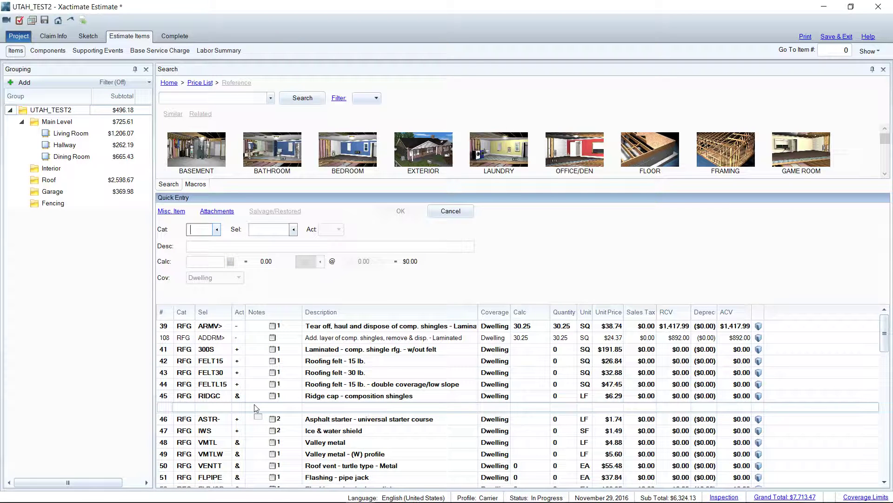
pyautogui.click(164, 410)
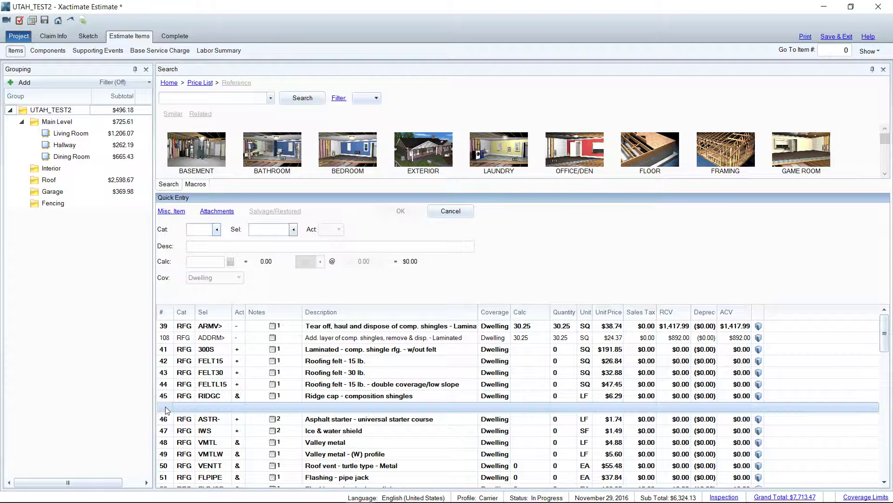
# Step: Discard the inserted blank line and select the empty line after row 106
pyautogui.click(450, 213)
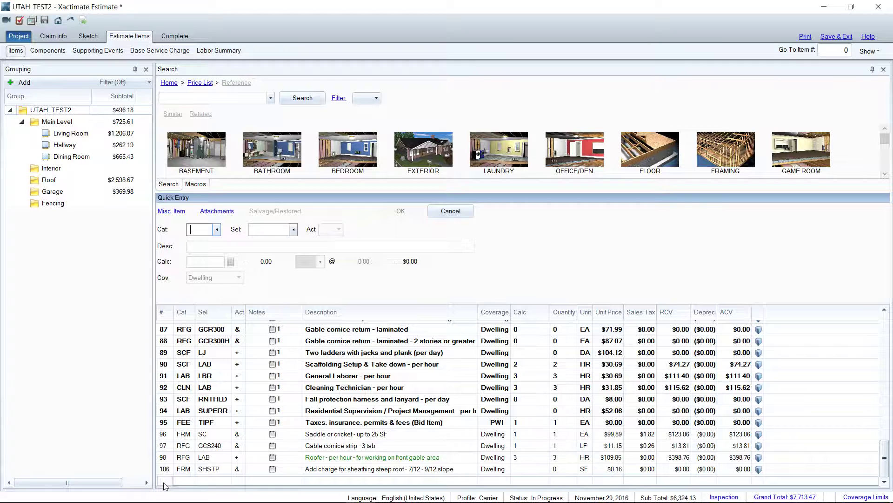
pyautogui.click(164, 483)
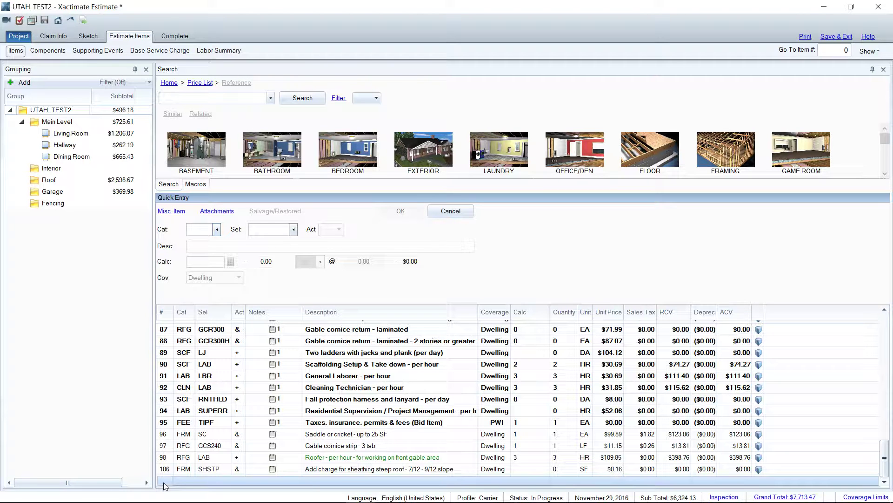